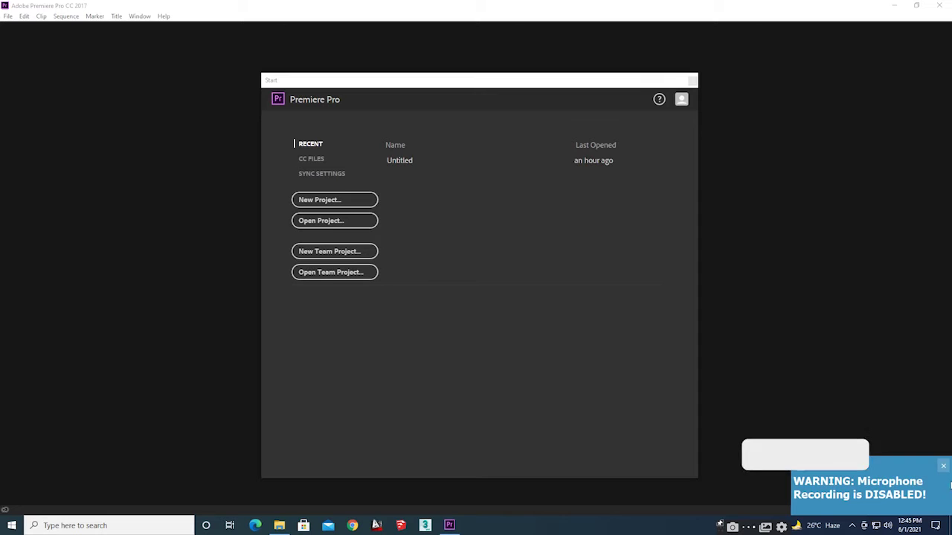
# - Start a new Untitled project and confirm overwriting the existing one
pyautogui.click(327, 205)
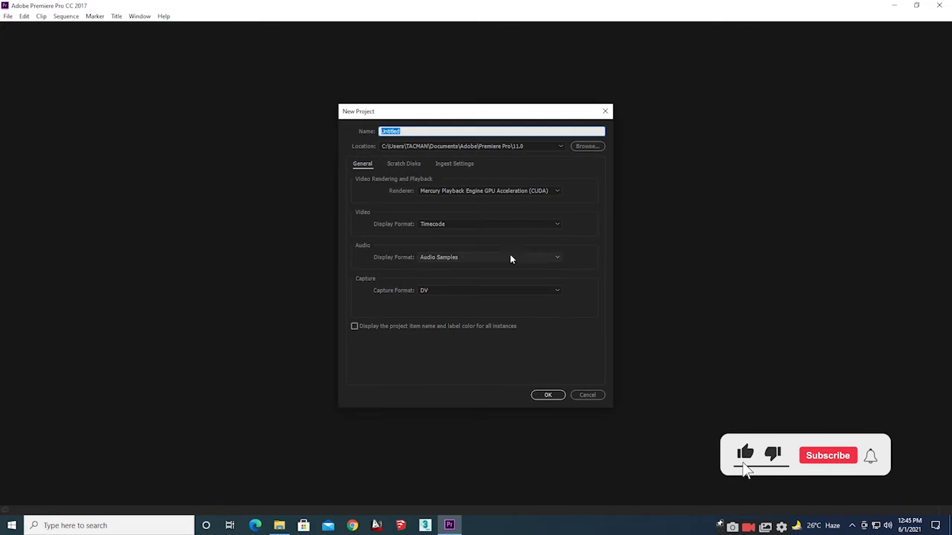
pyautogui.click(548, 395)
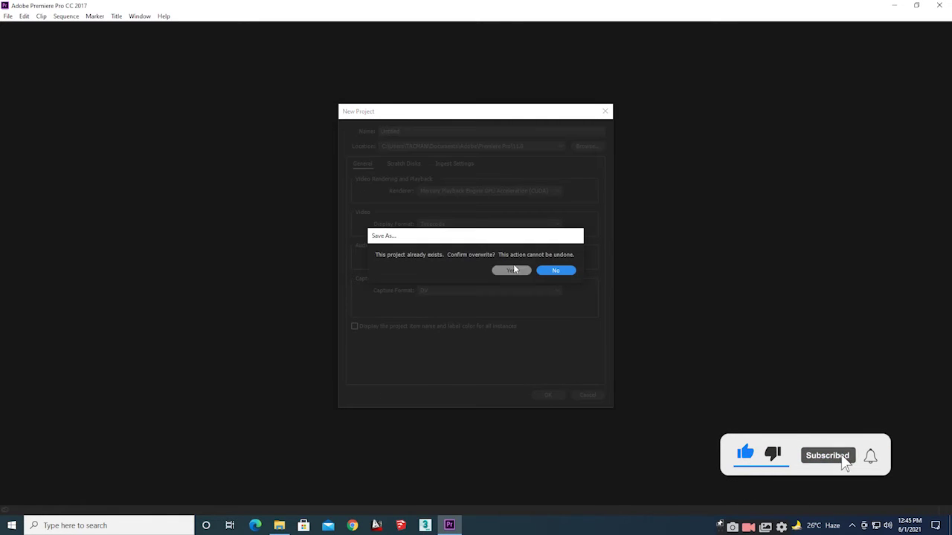
pyautogui.click(513, 272)
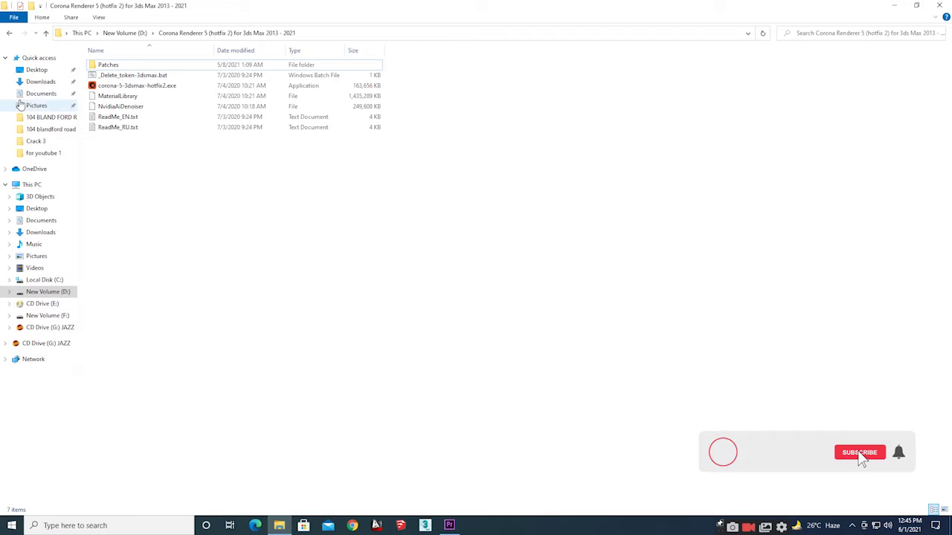
# - Drag the like-subscribe-bell green-screen MP4 from Downloads into the Premiere Project panel
pyautogui.click(39, 83)
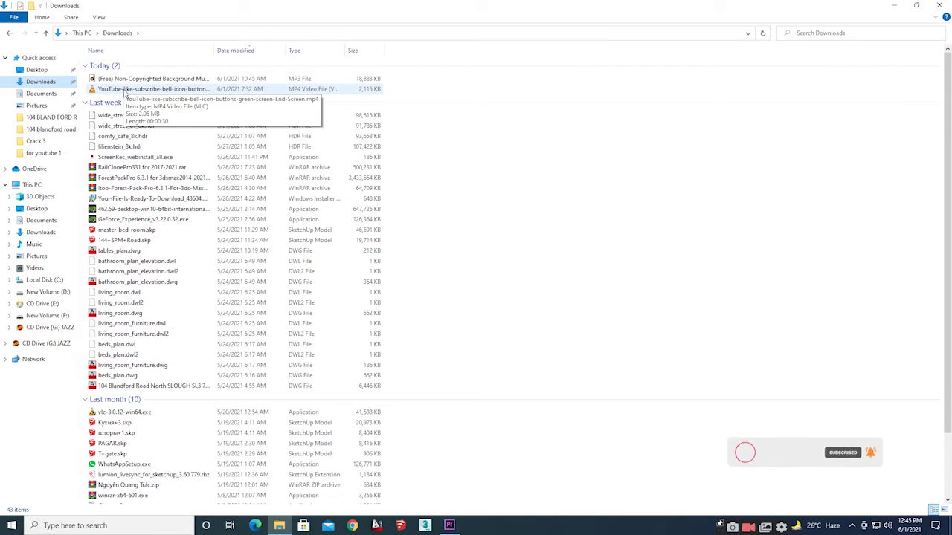
pyautogui.moveTo(124, 89); pyautogui.dragTo(250, 218)
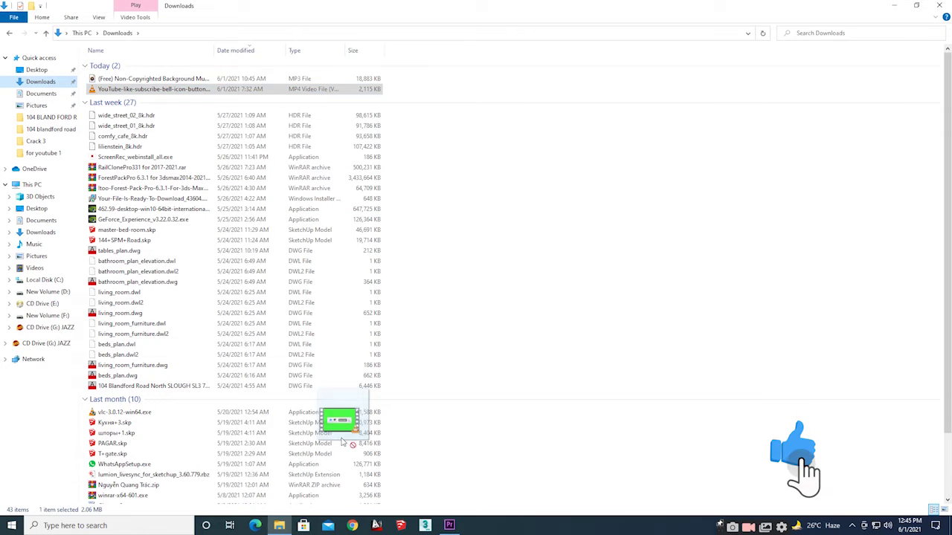
pyautogui.moveTo(250, 218)
pyautogui.mouseDown()
pyautogui.moveTo(446, 529)
pyautogui.moveTo(280, 350)
pyautogui.moveTo(117, 355)
pyautogui.mouseUp()
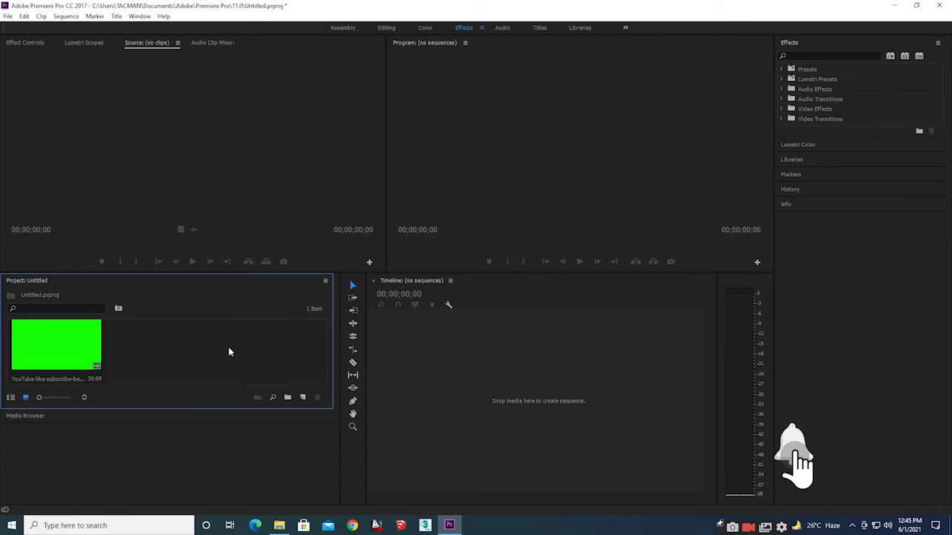
# - Drag the background music MP3 from Downloads into the Project panel
pyautogui.click(279, 526)
pyautogui.moveTo(145, 78); pyautogui.dragTo(451, 531)
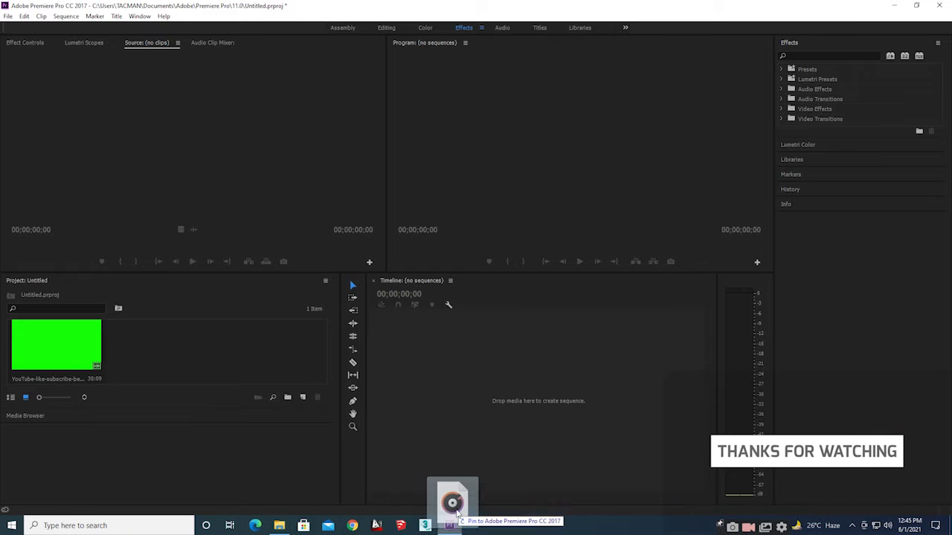
pyautogui.moveTo(451, 532); pyautogui.dragTo(229, 371)
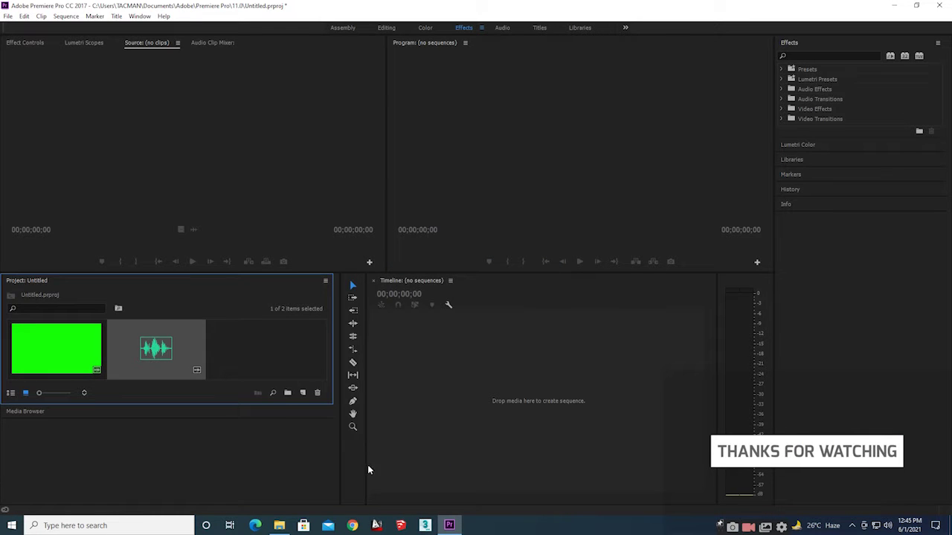
# - Open F:\for youtube 1 and carry corona instalation 1.mp4 toward Premiere
pyautogui.click(279, 525)
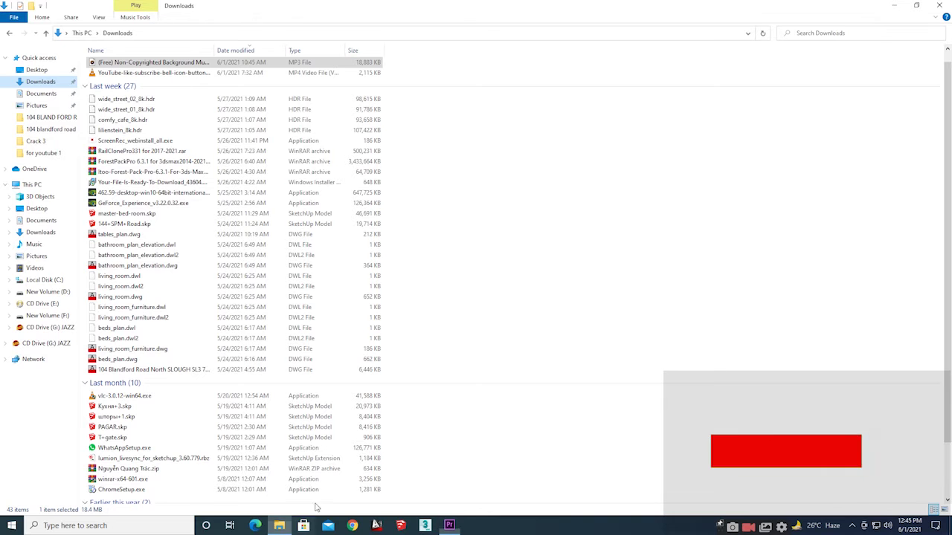
pyautogui.click(47, 315)
pyautogui.doubleClick(117, 86)
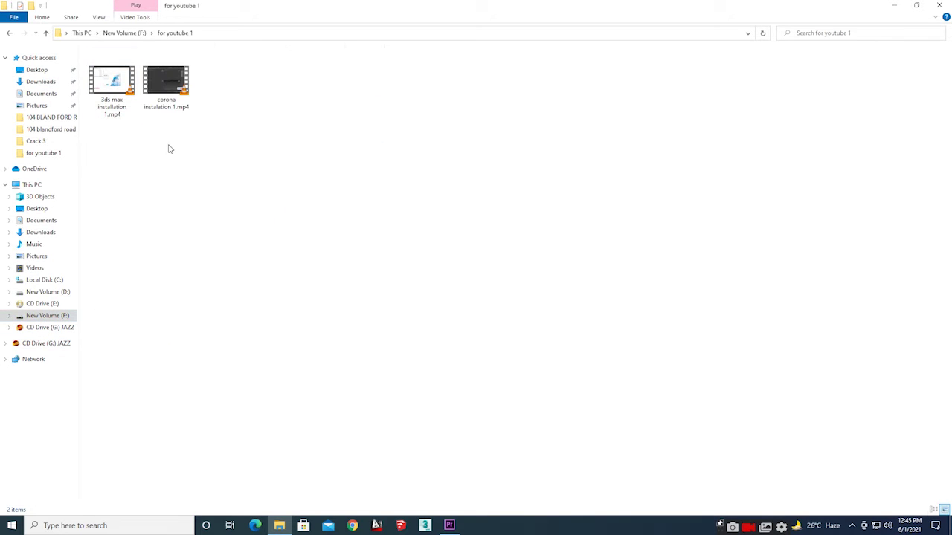
pyautogui.moveTo(168, 108); pyautogui.dragTo(451, 529)
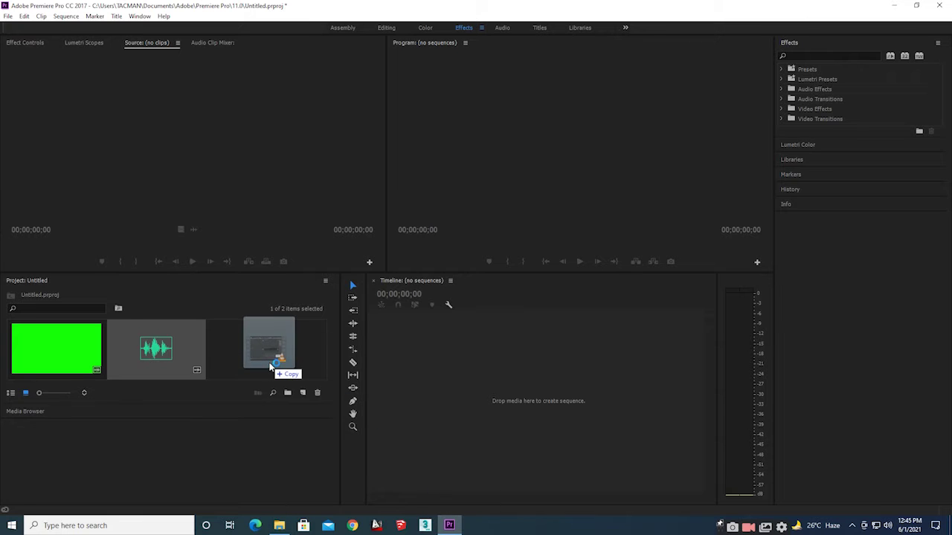
# - Drop in corona instalation 1.mp4, put the green-screen clip on V2, and shrink it bottom-right
pyautogui.moveTo(451, 530); pyautogui.dragTo(270, 364)
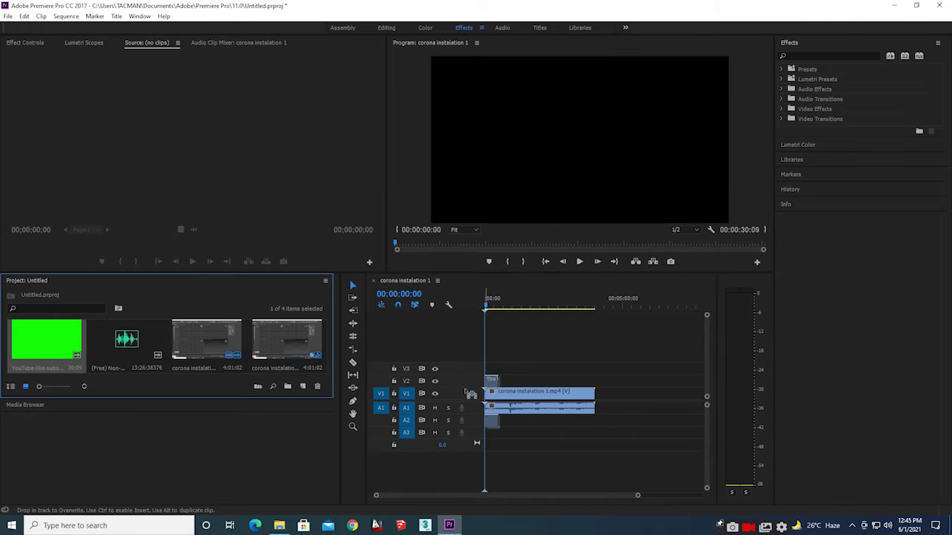
pyautogui.moveTo(84, 344); pyautogui.dragTo(490, 381)
pyautogui.click(602, 165)
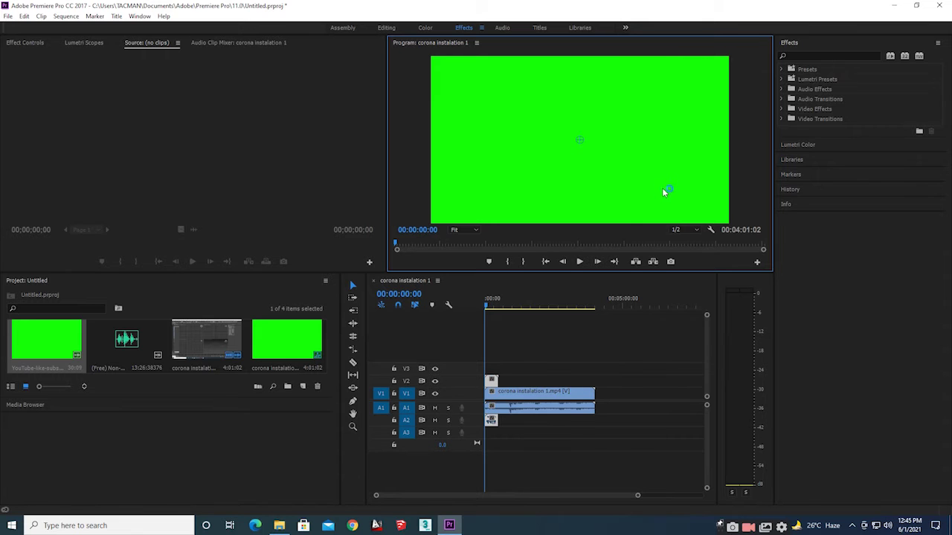
pyautogui.moveTo(666, 167)
pyautogui.mouseDown()
pyautogui.moveTo(647, 179)
pyautogui.moveTo(569, 123)
pyautogui.mouseUp()
pyautogui.moveTo(520, 97)
pyautogui.mouseDown()
pyautogui.moveTo(632, 206)
pyautogui.moveTo(607, 174)
pyautogui.moveTo(714, 204)
pyautogui.mouseUp()
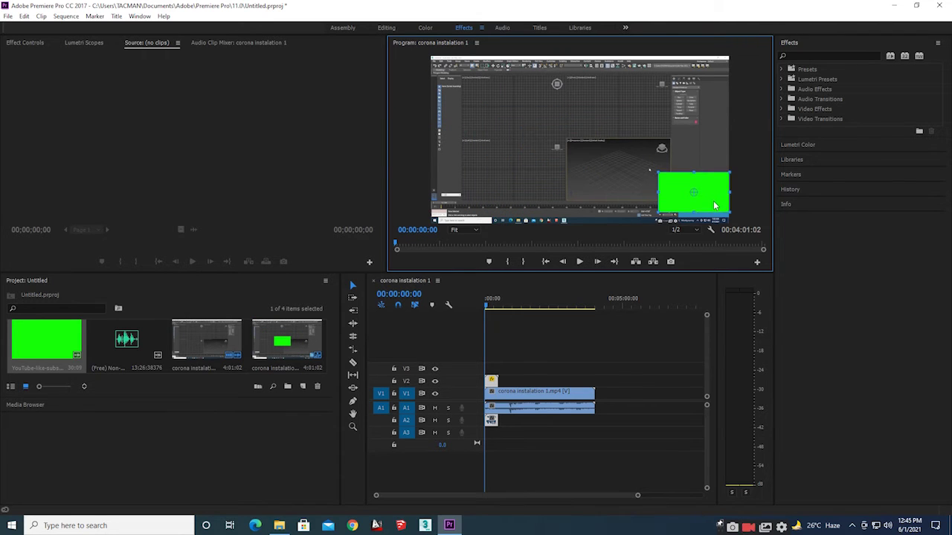
pyautogui.moveTo(650, 172); pyautogui.dragTo(648, 170)
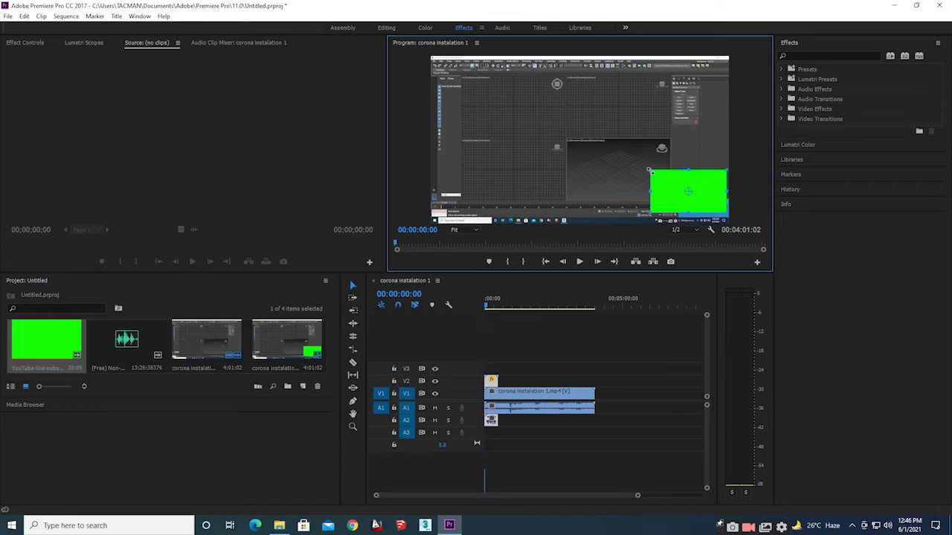
pyautogui.click(580, 263)
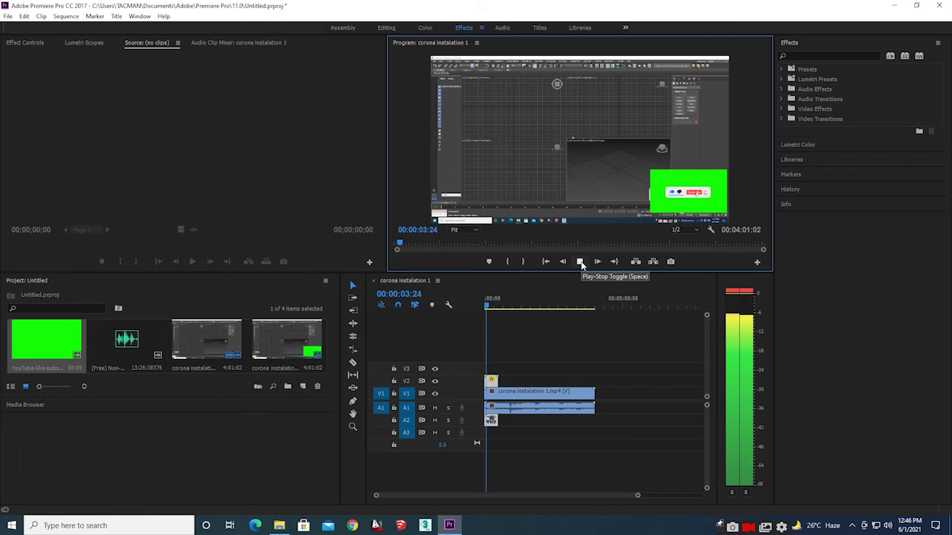
# - Apply Video Effects > Keying > Ultra Key to the green-screen clip on V2
pyautogui.click(580, 262)
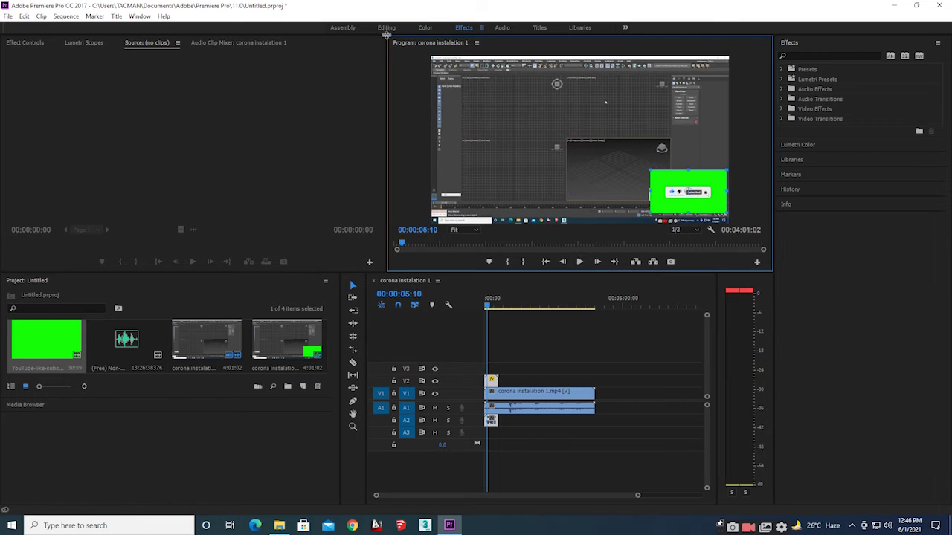
pyautogui.click(784, 109)
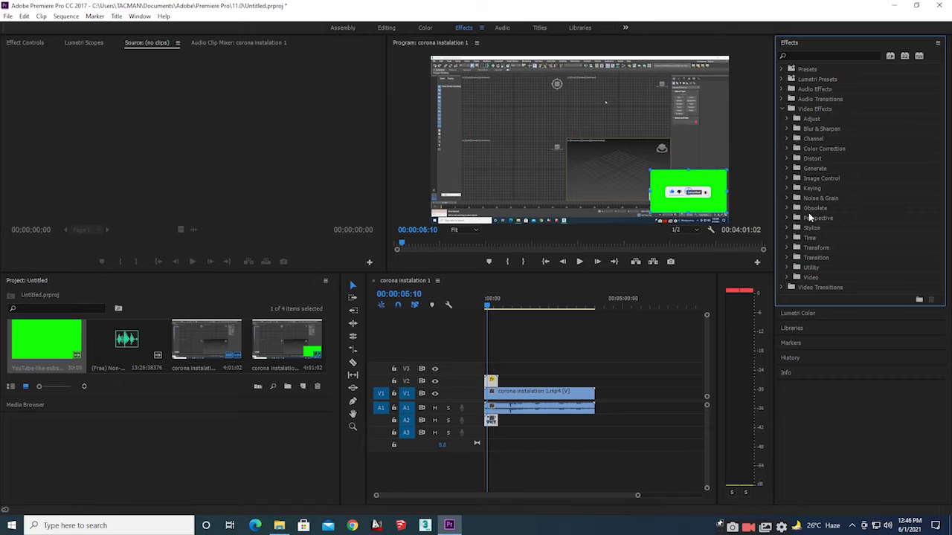
pyautogui.click(787, 188)
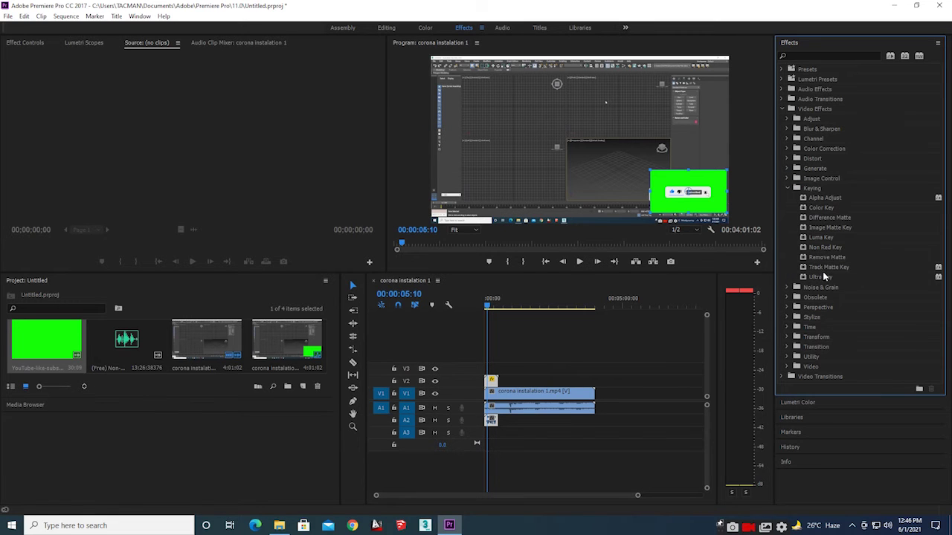
pyautogui.click(818, 276)
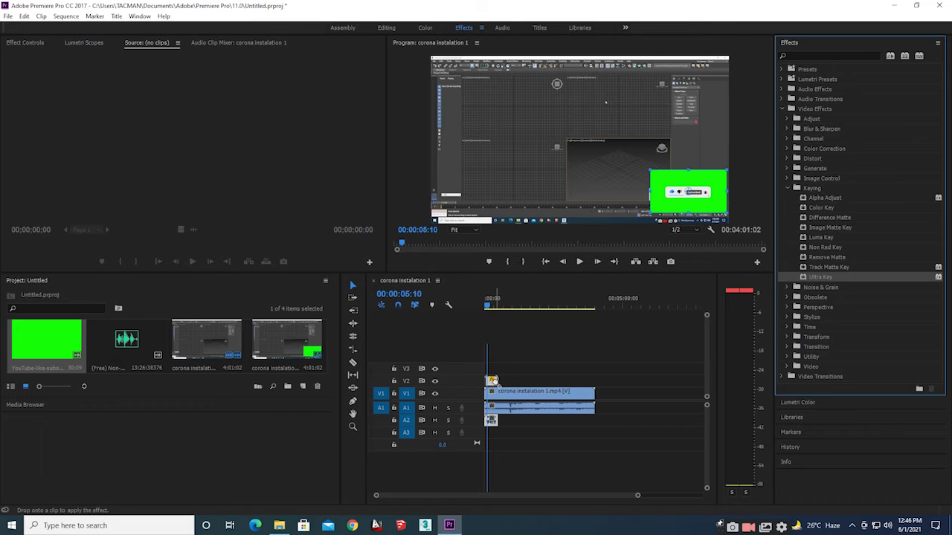
pyautogui.moveTo(491, 381); pyautogui.dragTo(492, 380)
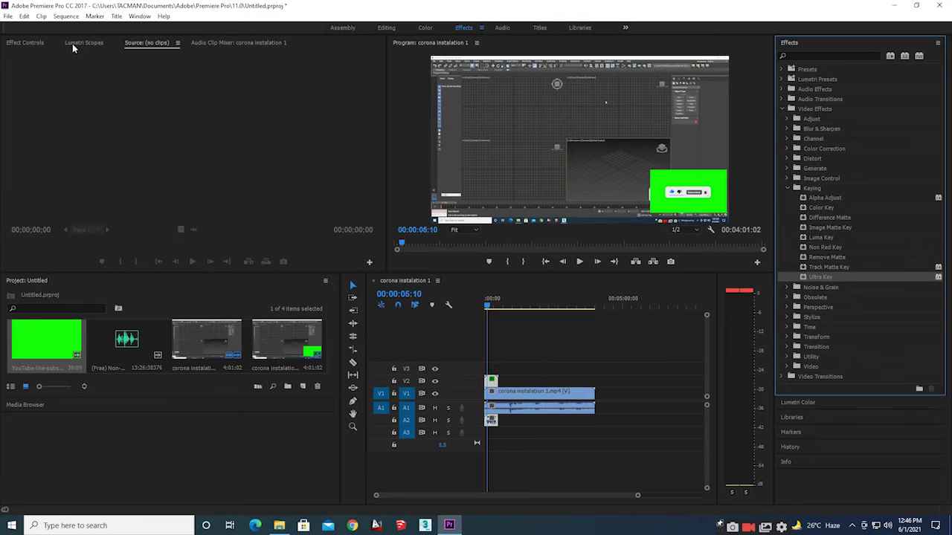
# - Sample the green background with Ultra Key's Key Color eyedropper, then play to check
pyautogui.click(36, 43)
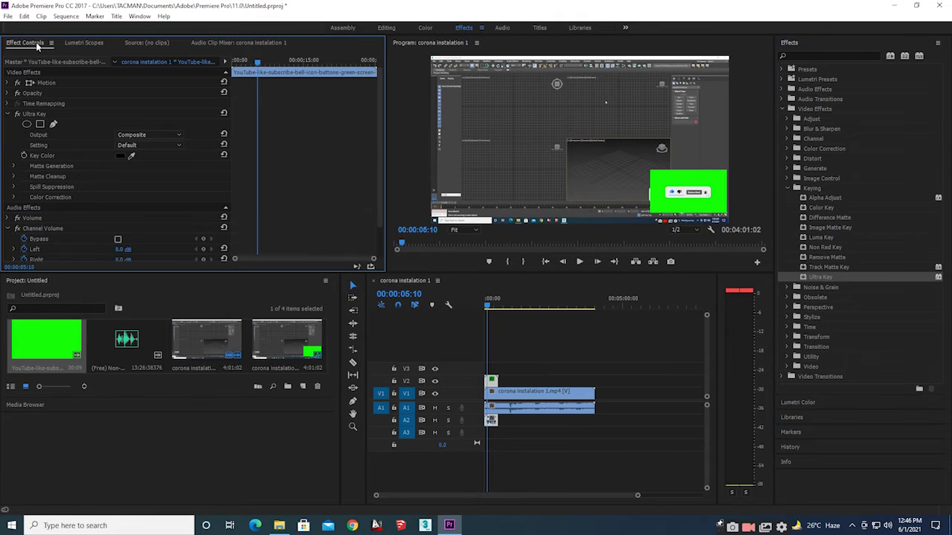
pyautogui.click(130, 156)
pyautogui.click(679, 209)
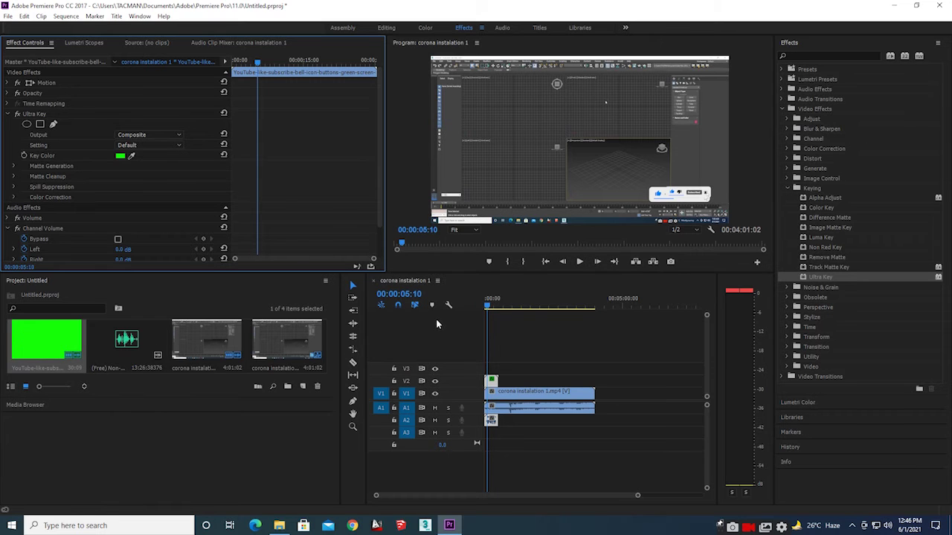
pyautogui.click(578, 261)
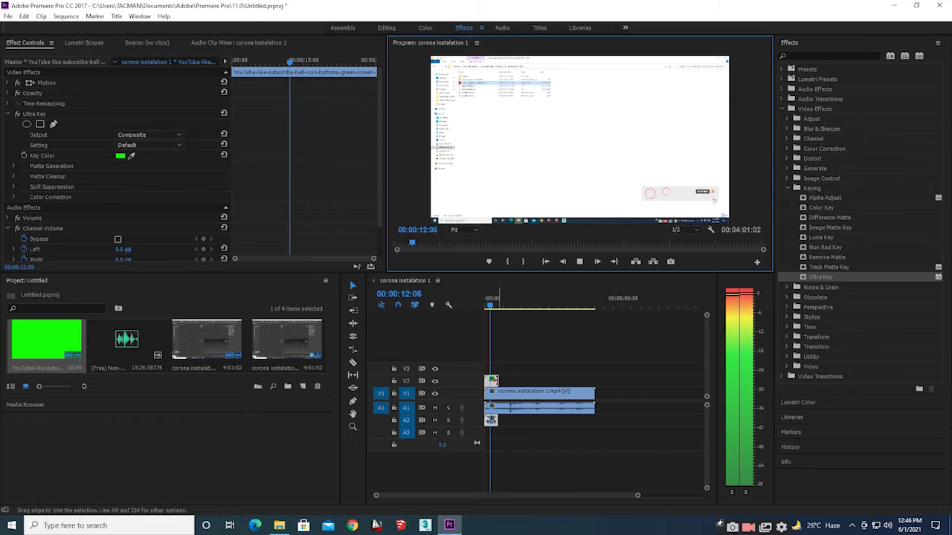
# - Move the subscribe overlay toward the frame centre, enlarge it, and replay from the start
pyautogui.click(685, 197)
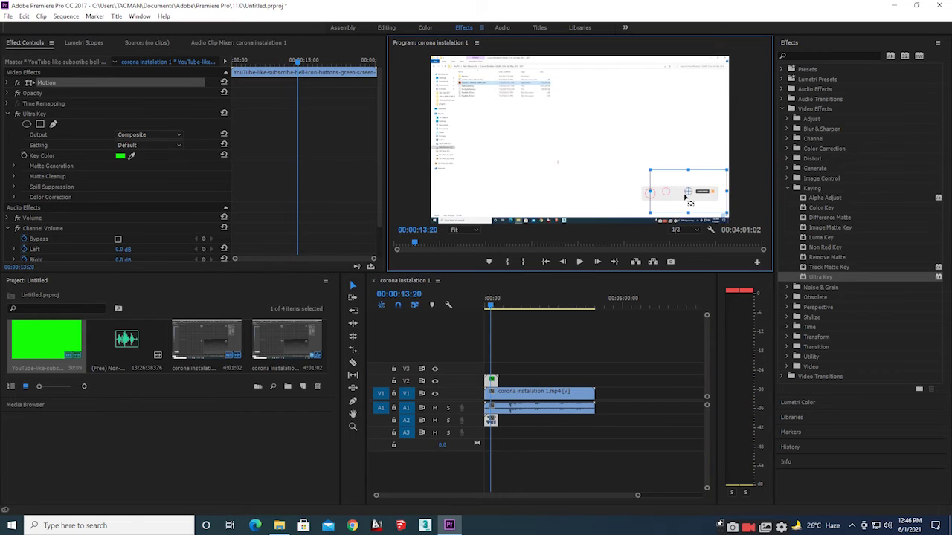
pyautogui.moveTo(709, 209); pyautogui.dragTo(509, 170)
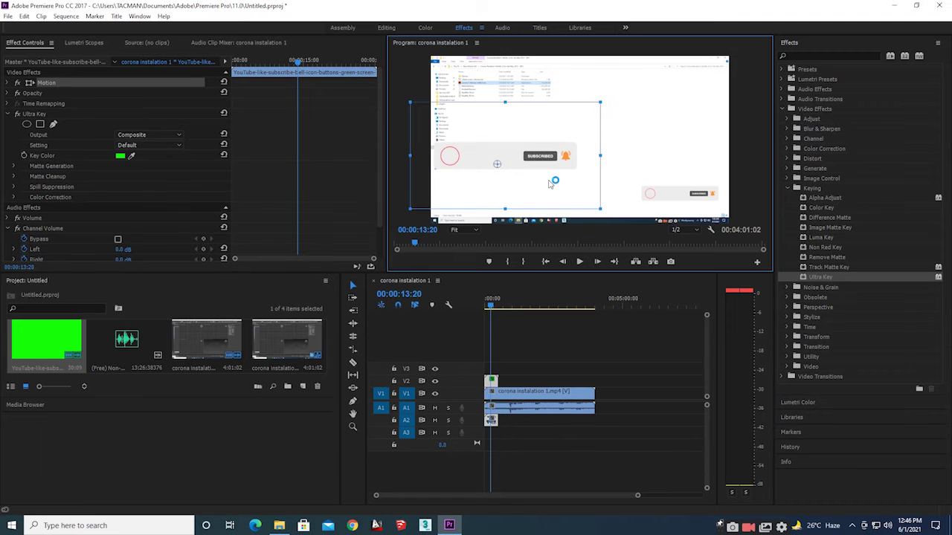
pyautogui.moveTo(538, 181); pyautogui.dragTo(561, 218)
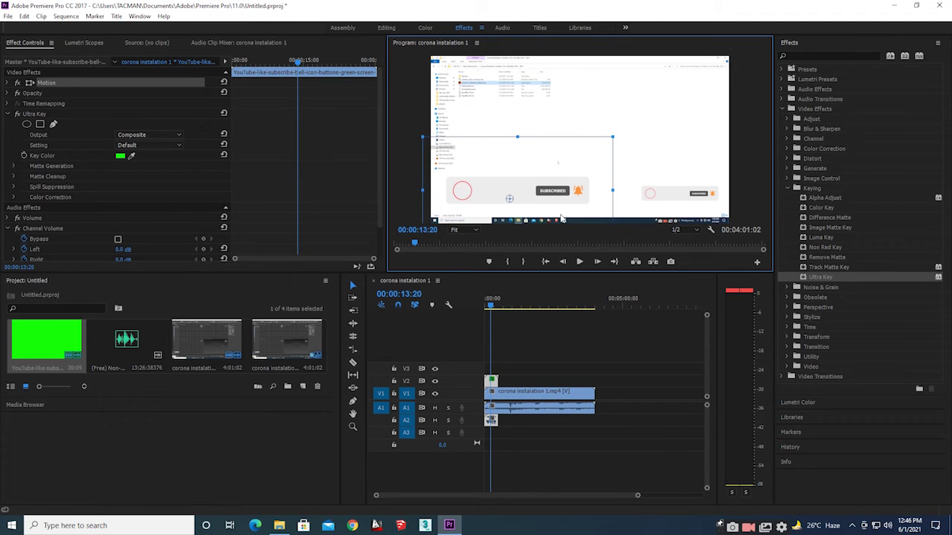
pyautogui.moveTo(488, 314); pyautogui.dragTo(476, 307)
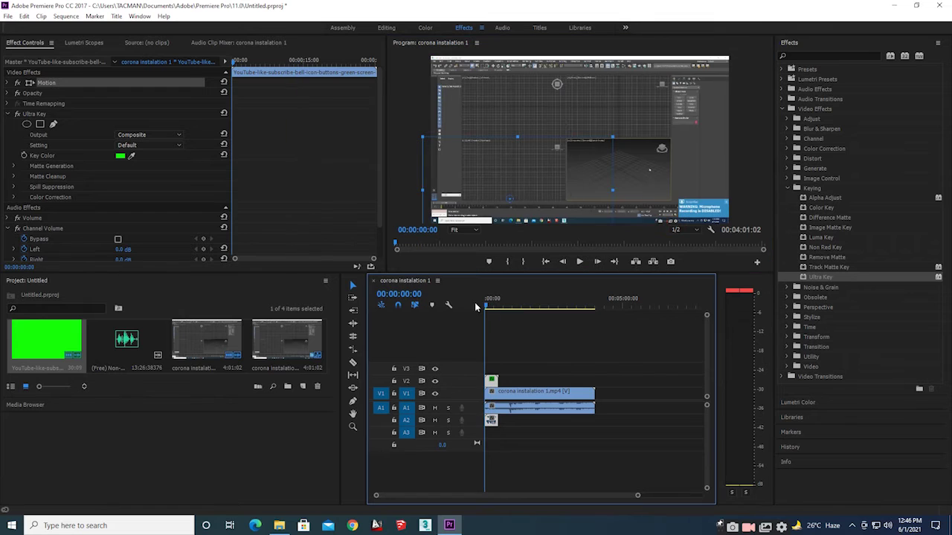
pyautogui.click(579, 257)
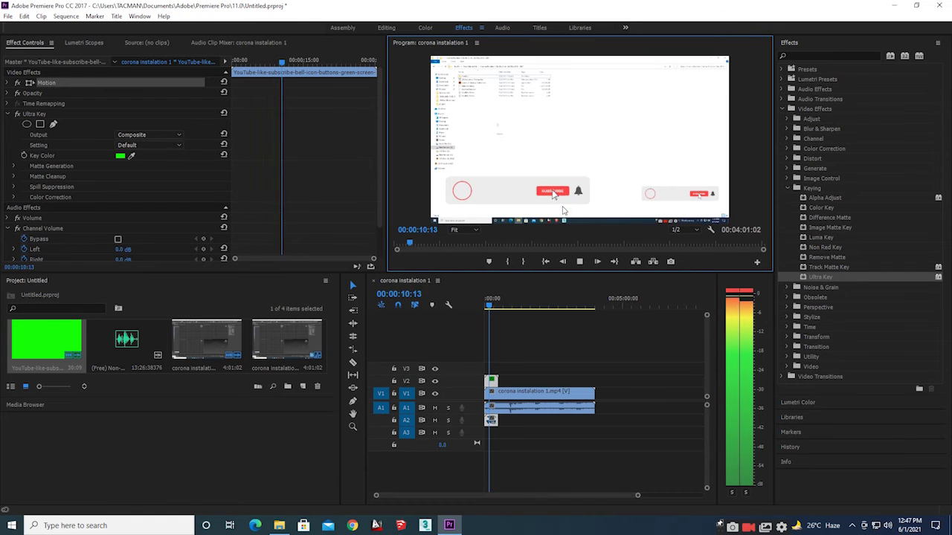
# - Drag the background music clip from the Project panel onto track A3
pyautogui.click(147, 354)
pyautogui.moveTo(147, 354); pyautogui.dragTo(480, 440)
pyautogui.doubleClick(565, 432)
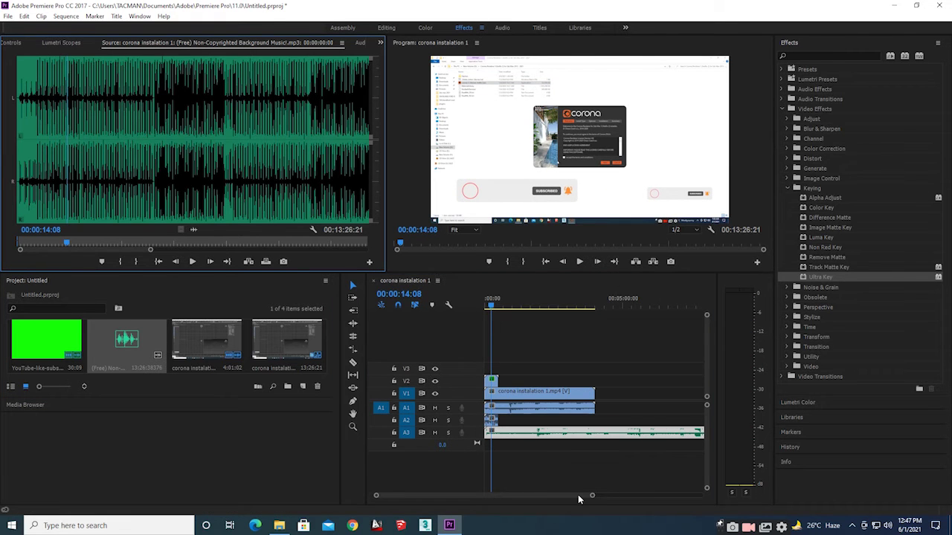
# - Trim the A3 music's end to match the corona instalation video, then play to check
pyautogui.scroll(-5, 682, 489)
pyautogui.scroll(2, 646, 488)
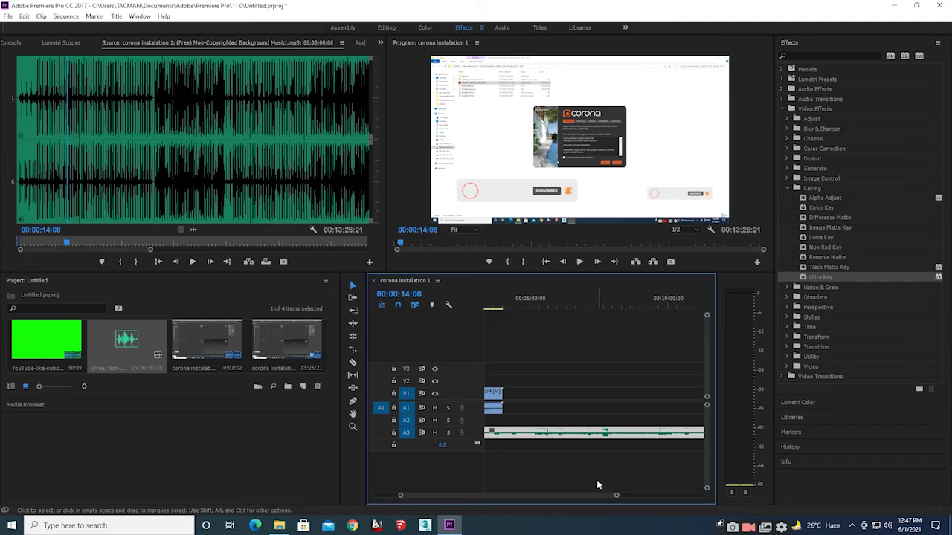
pyautogui.moveTo(594, 492); pyautogui.dragTo(615, 494)
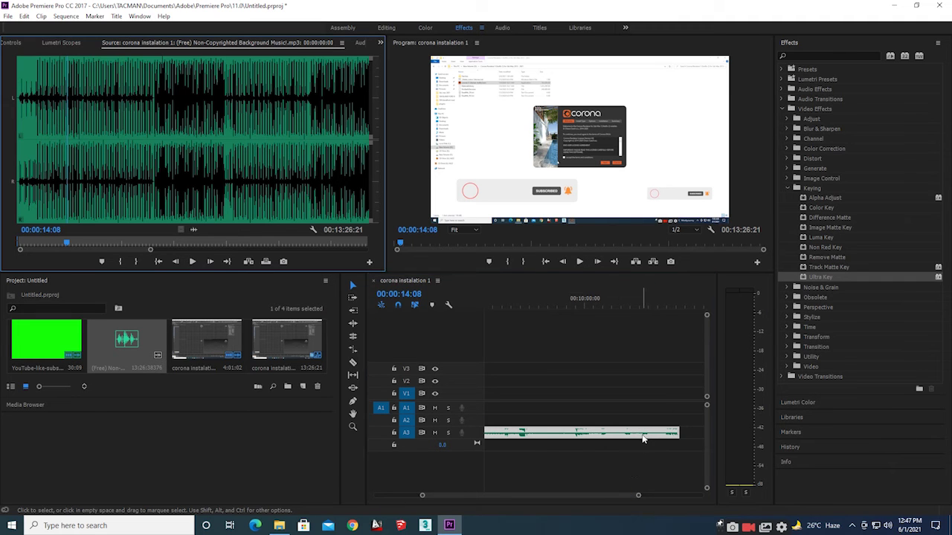
pyautogui.moveTo(678, 433); pyautogui.dragTo(469, 432)
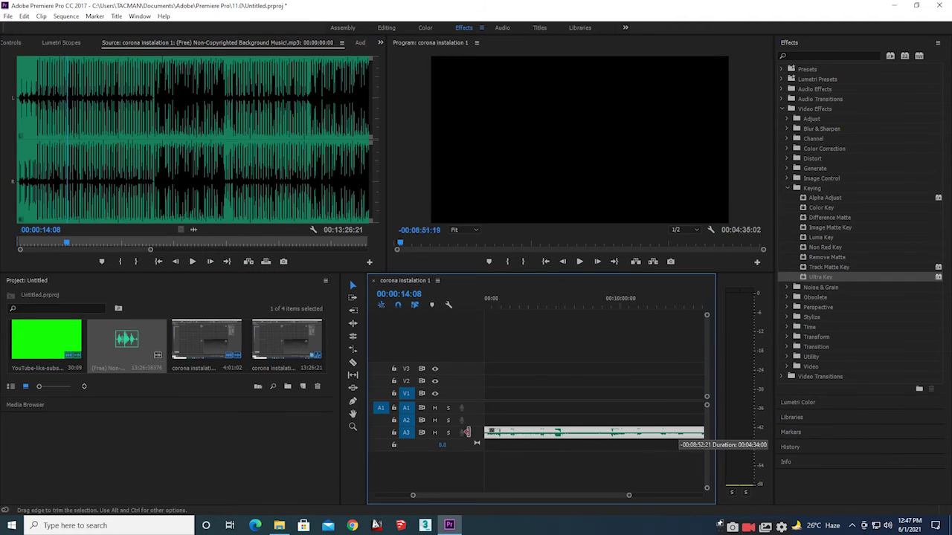
pyautogui.moveTo(470, 432); pyautogui.dragTo(585, 418)
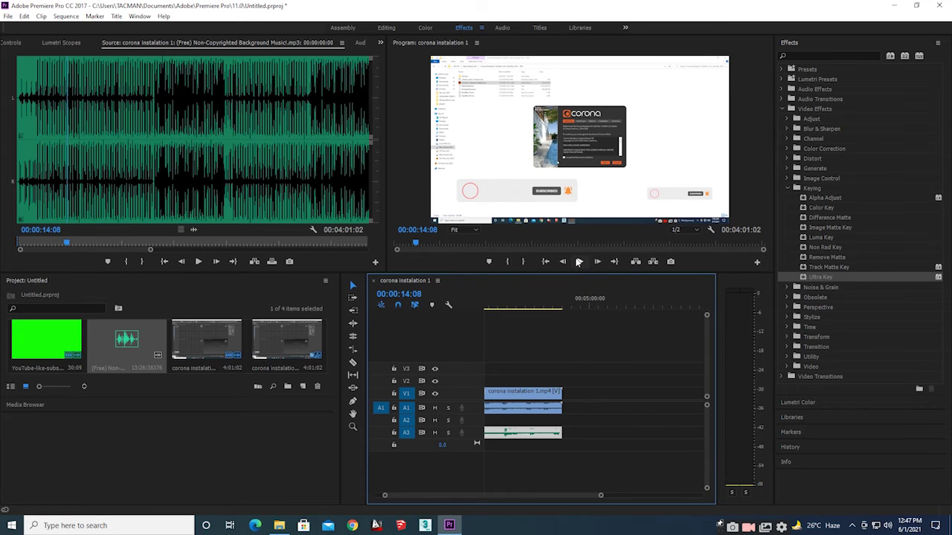
pyautogui.click(578, 262)
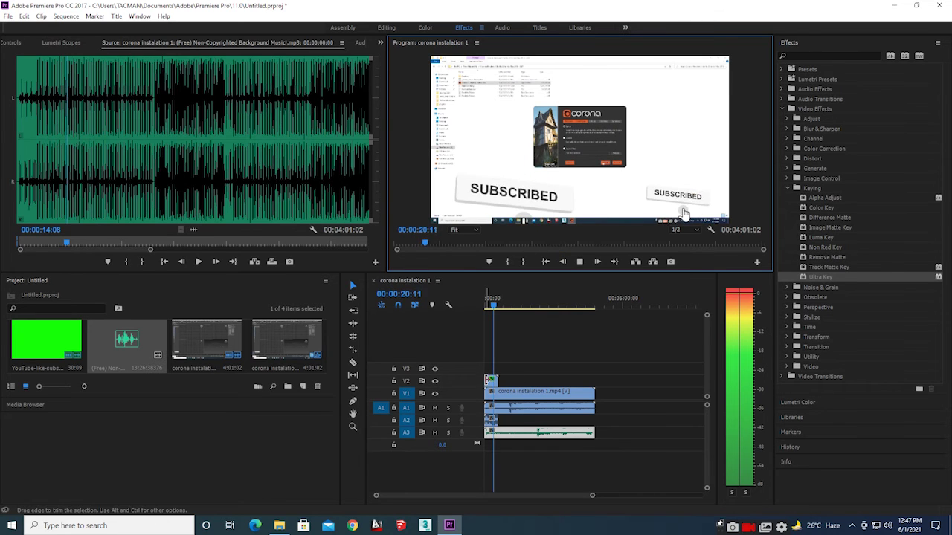
pyautogui.click(491, 389)
# - Move and resize the bell overlay to the lower right, below the corona dialog, and play
pyautogui.doubleClick(490, 383)
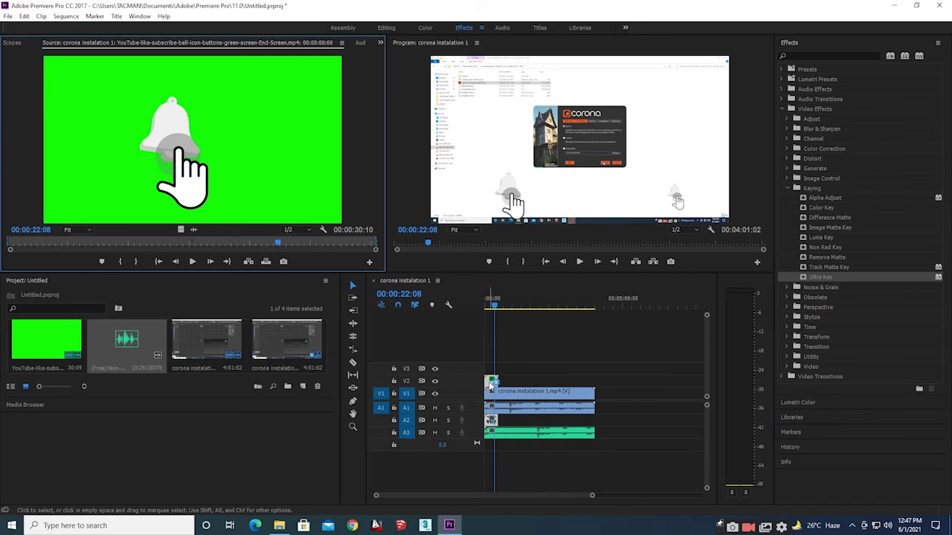
pyautogui.click(511, 200)
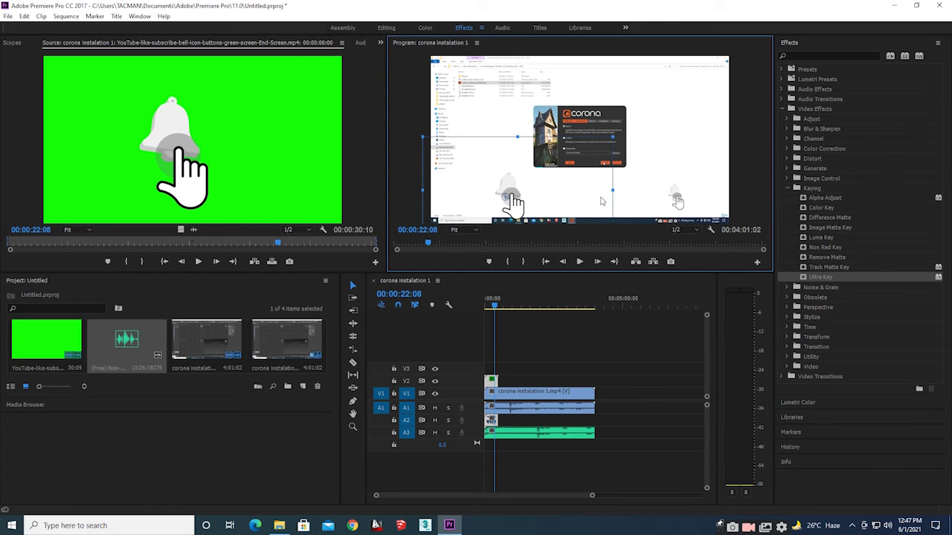
pyautogui.moveTo(525, 195)
pyautogui.mouseDown()
pyautogui.moveTo(693, 205)
pyautogui.moveTo(556, 137)
pyautogui.mouseUp()
pyautogui.moveTo(646, 194)
pyautogui.mouseDown()
pyautogui.moveTo(699, 217)
pyautogui.moveTo(565, 158)
pyautogui.mouseUp()
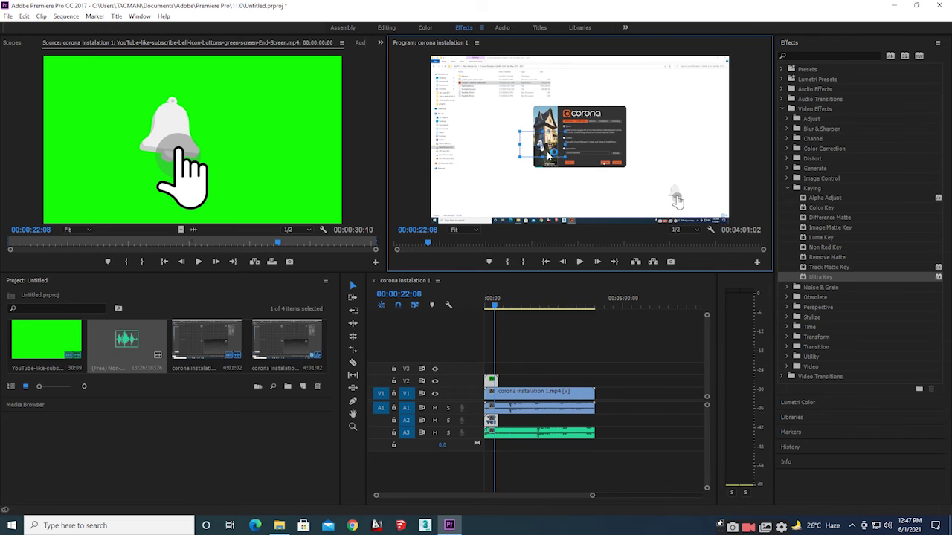
pyautogui.moveTo(584, 162)
pyautogui.mouseDown()
pyautogui.moveTo(591, 204)
pyautogui.moveTo(638, 193)
pyautogui.moveTo(695, 201)
pyautogui.mouseUp()
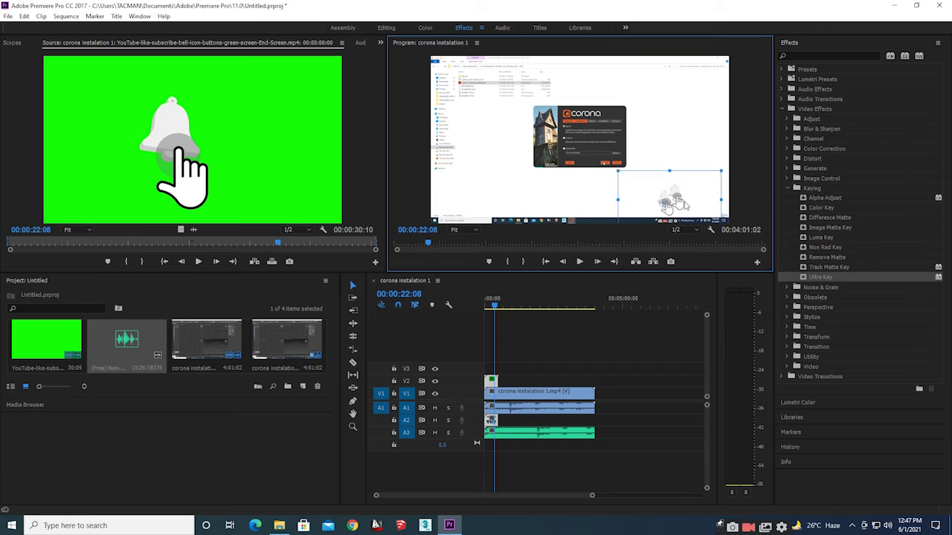
pyautogui.moveTo(695, 201); pyautogui.dragTo(694, 200)
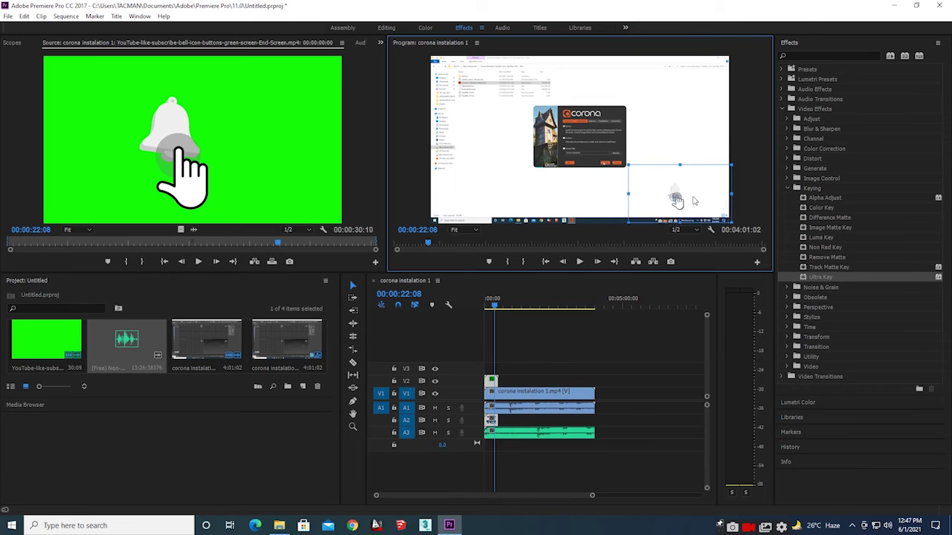
pyautogui.click(581, 262)
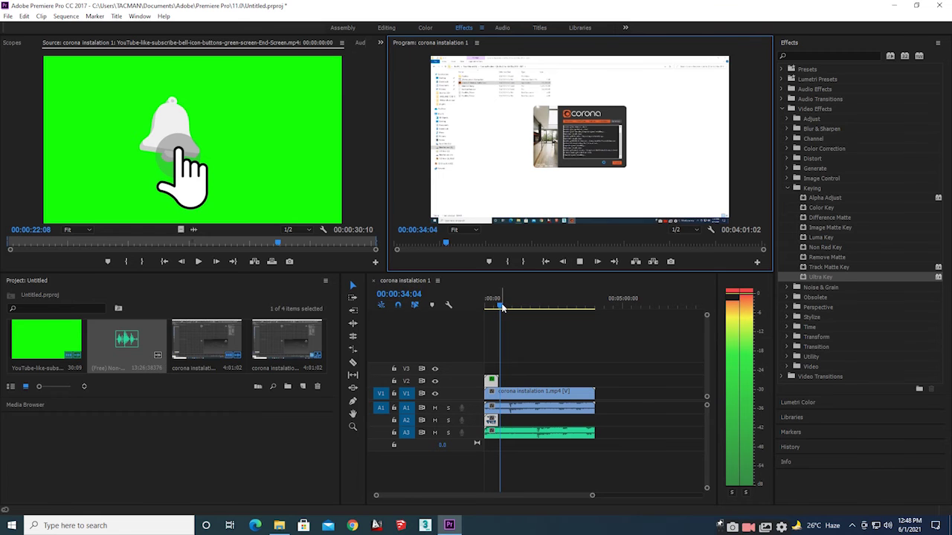
# - Place a second green-screen subscribe clip on V2 near the sequence end and preview it
pyautogui.moveTo(65, 347); pyautogui.dragTo(584, 380)
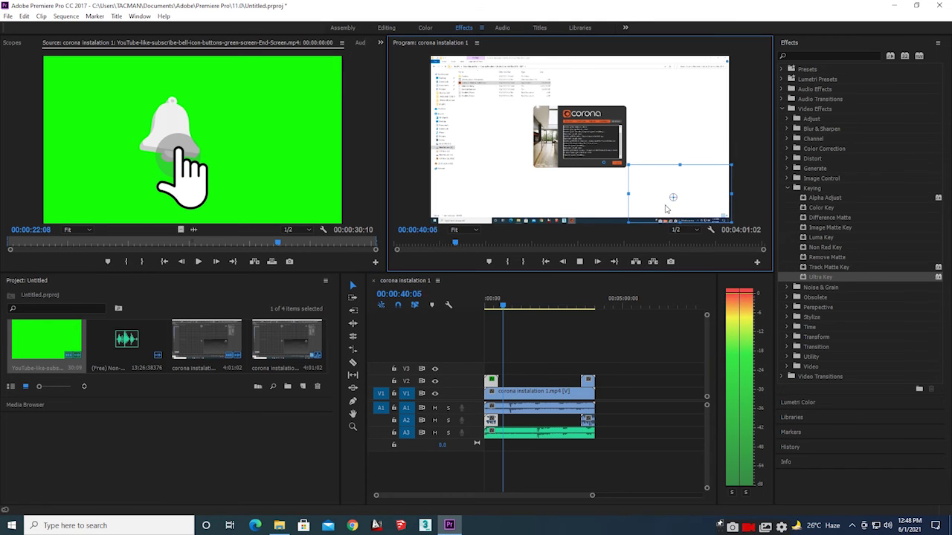
pyautogui.moveTo(506, 305); pyautogui.dragTo(583, 324)
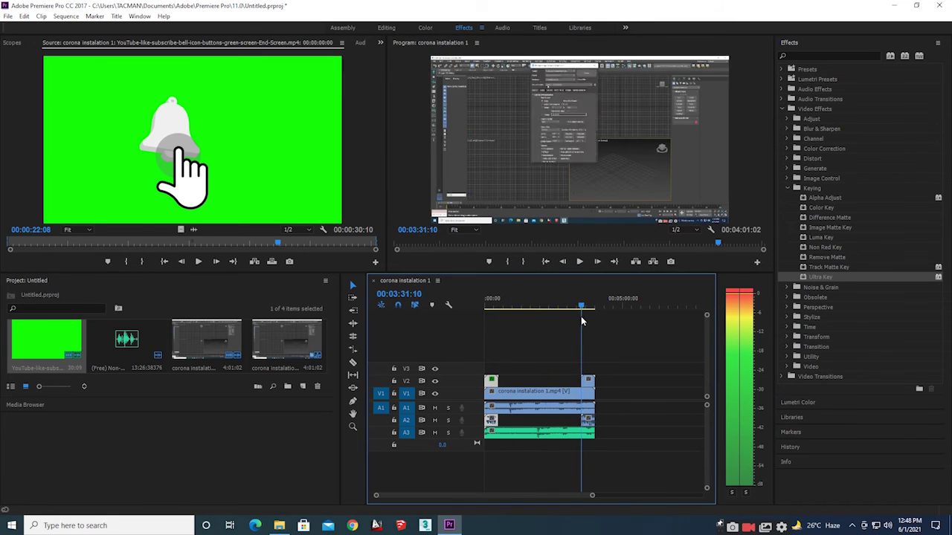
pyautogui.press('space')
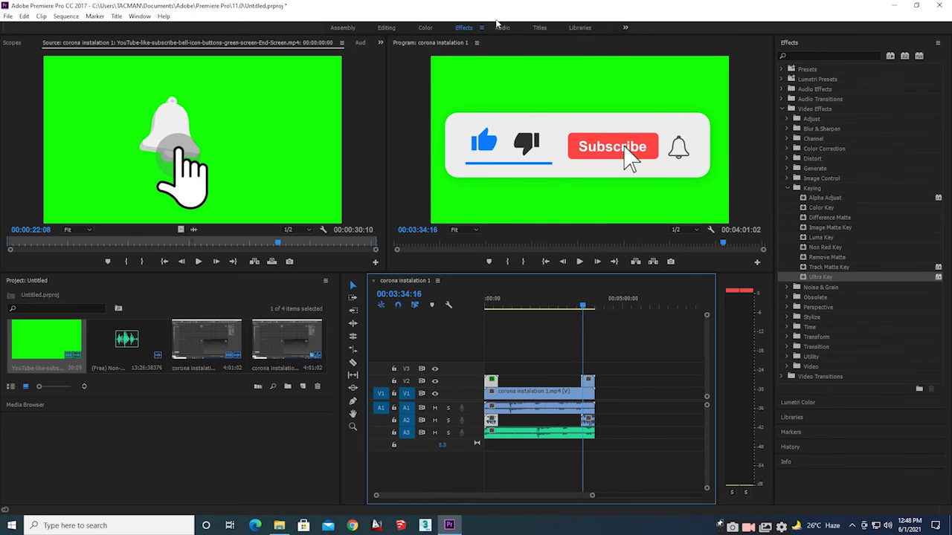
# - Apply Ultra Key to the end overlay clip and show its settings in Effect Controls
pyautogui.moveTo(820, 278); pyautogui.dragTo(726, 293)
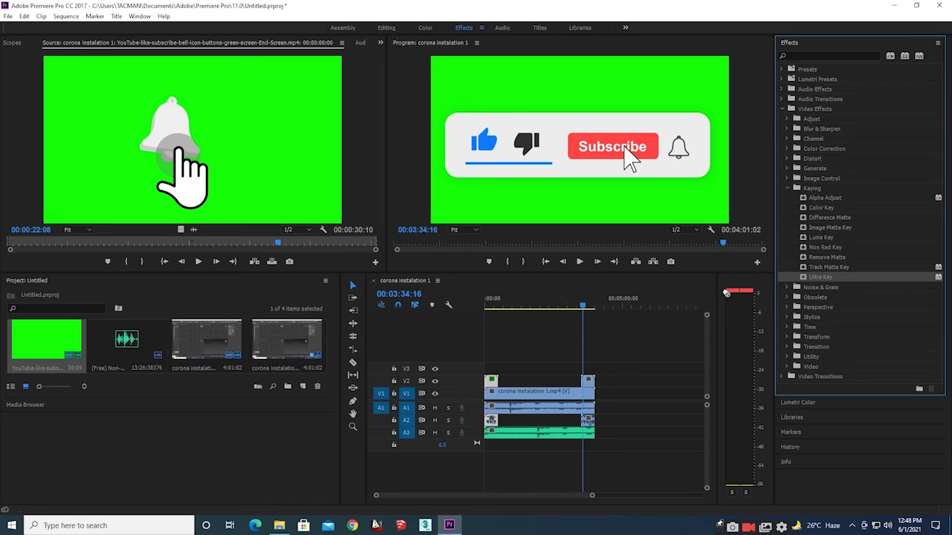
pyautogui.moveTo(588, 382); pyautogui.dragTo(588, 382)
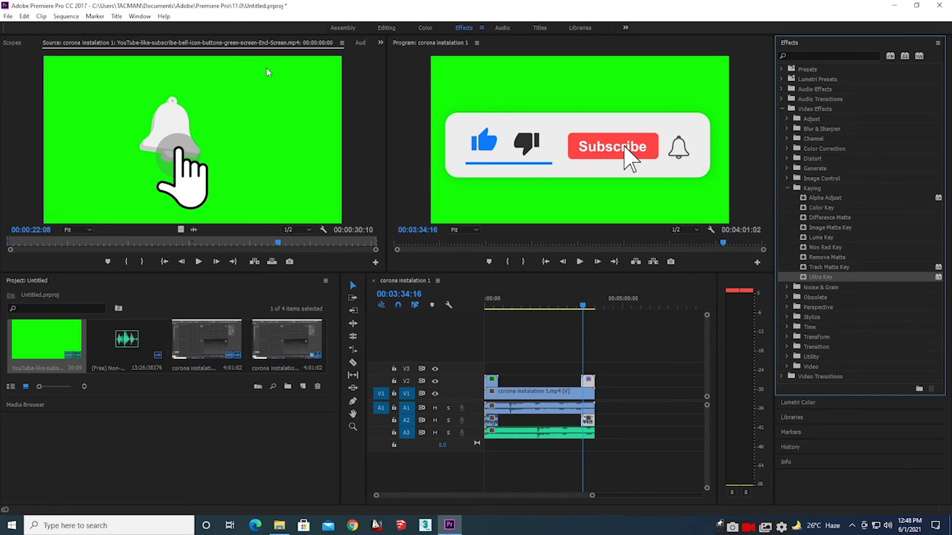
pyautogui.click(380, 43)
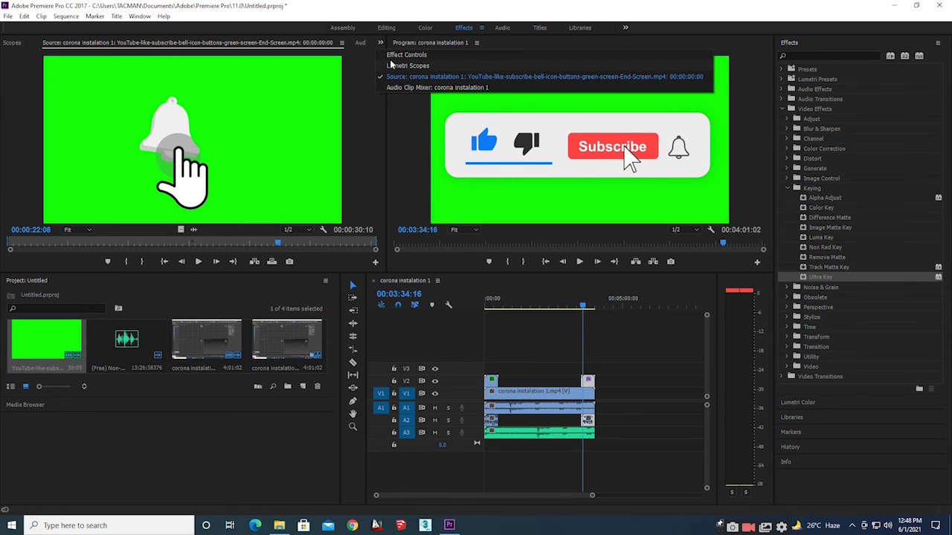
pyautogui.click(392, 56)
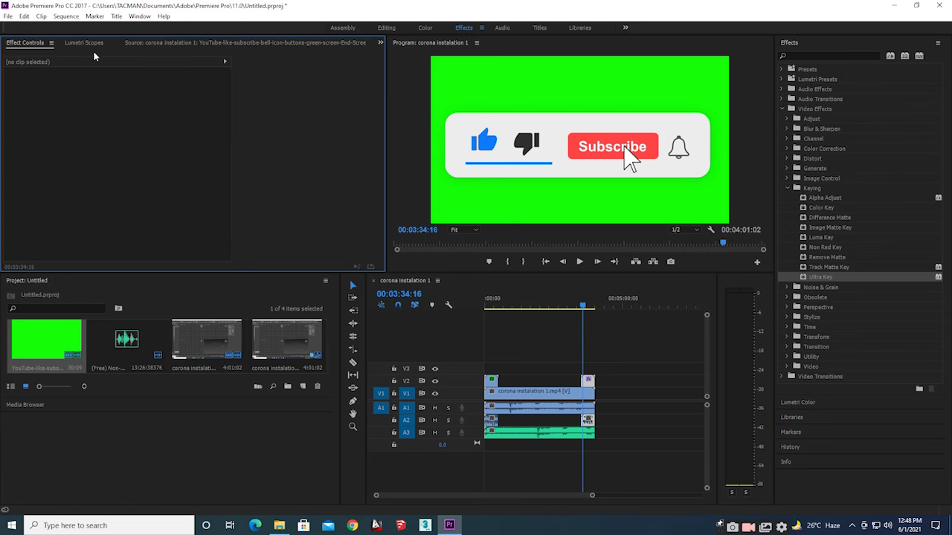
pyautogui.click(588, 380)
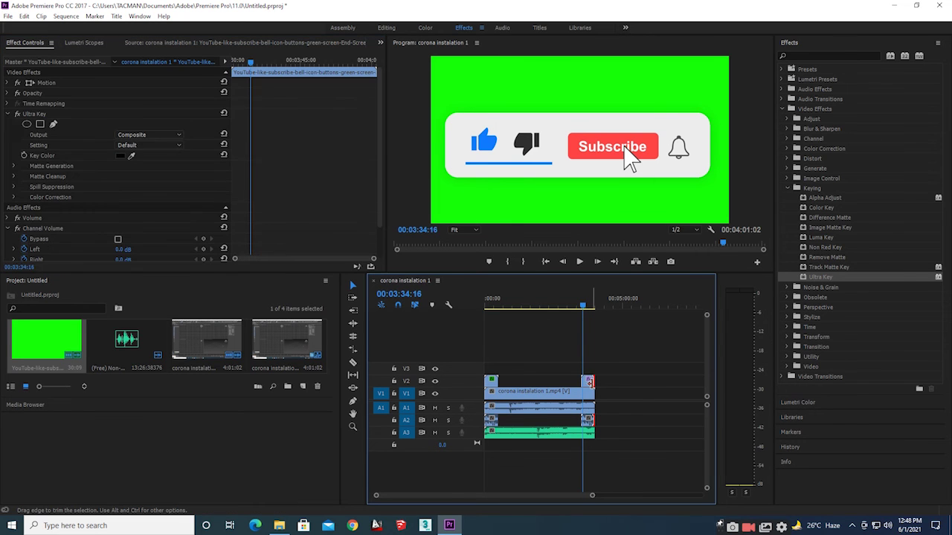
# - Set the Ultra Key colour to the overlay's green background using the eyedropper
pyautogui.click(121, 156)
pyautogui.click(582, 342)
pyautogui.click(663, 206)
pyautogui.click(586, 210)
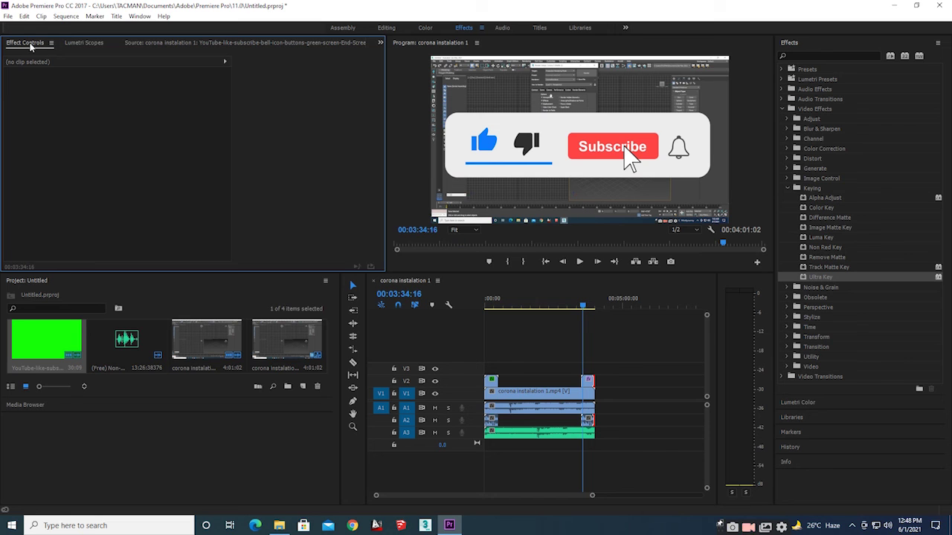
# - Lower the end overlay's Matte Generation Tolerance from 50.0 to 0.0, then play back to check
pyautogui.click(587, 381)
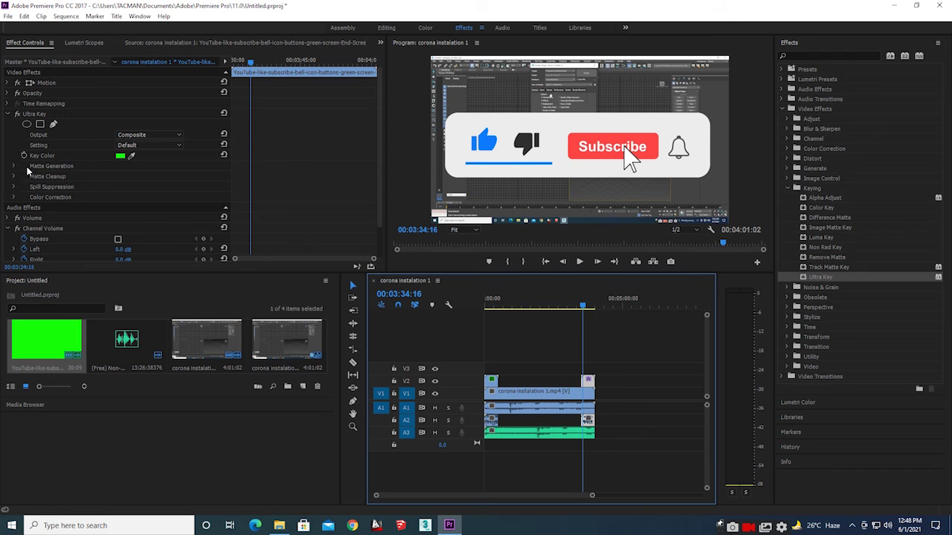
pyautogui.click(14, 166)
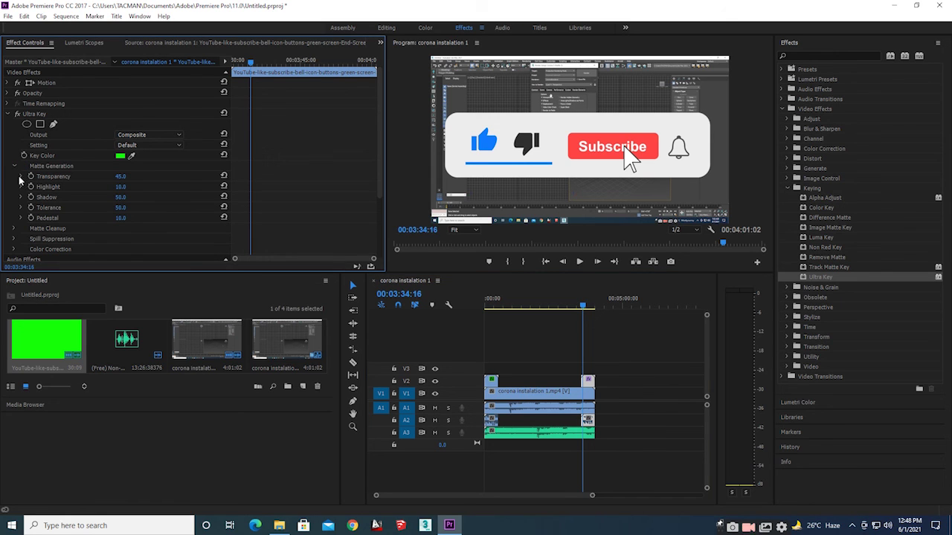
pyautogui.write('45')
pyautogui.press('Return')
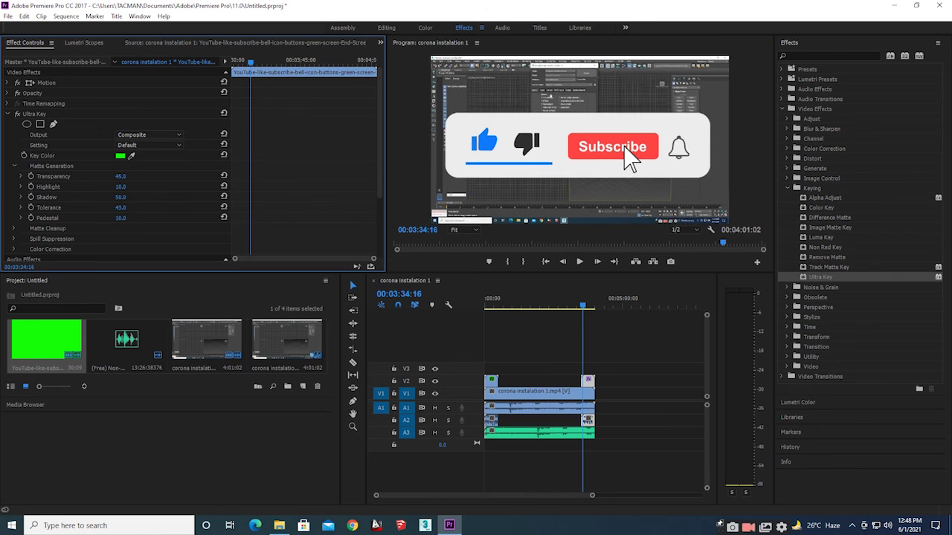
pyautogui.press('Return')
pyautogui.moveTo(128, 211); pyautogui.dragTo(111, 211)
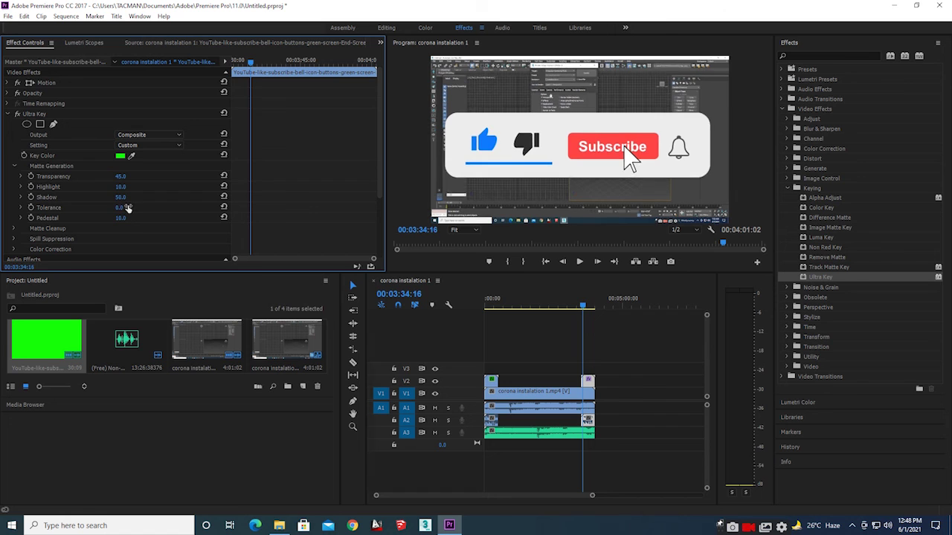
pyautogui.click(579, 261)
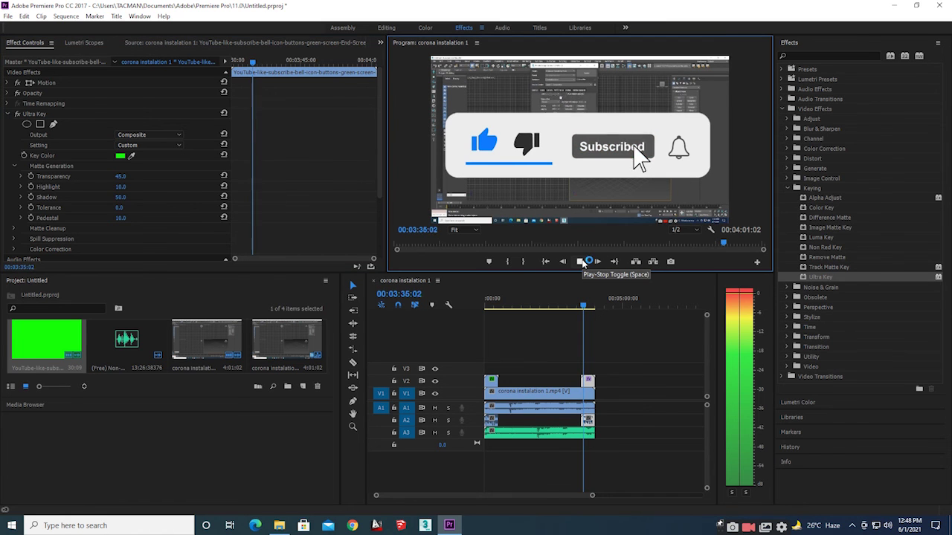
pyautogui.click(132, 156)
pyautogui.click(499, 159)
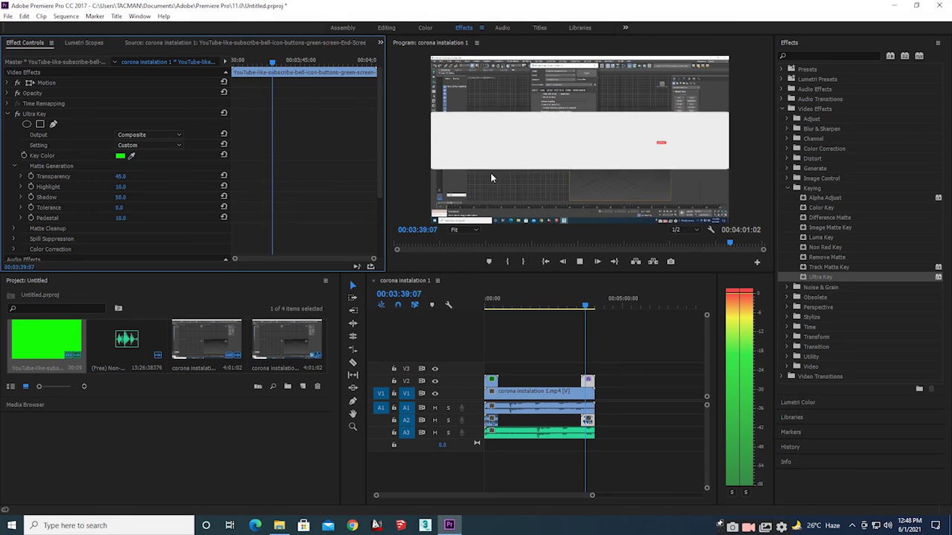